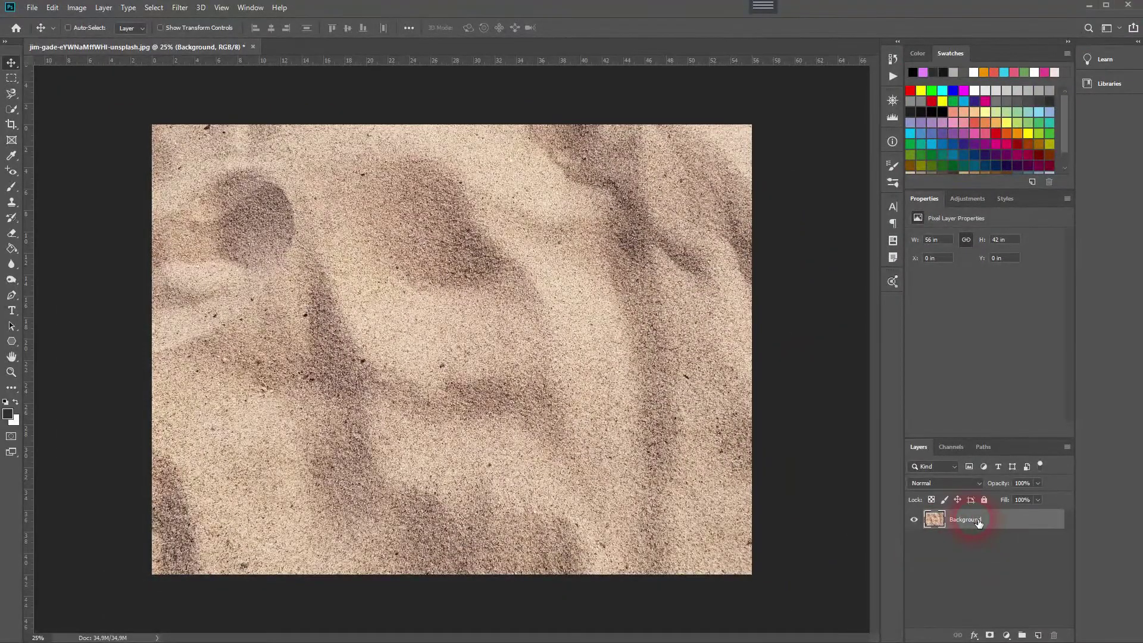
Step: Add white text reading SAND and TEXT on two lines to the sand photo
click(179, 379)
click(12, 310)
click(364, 325)
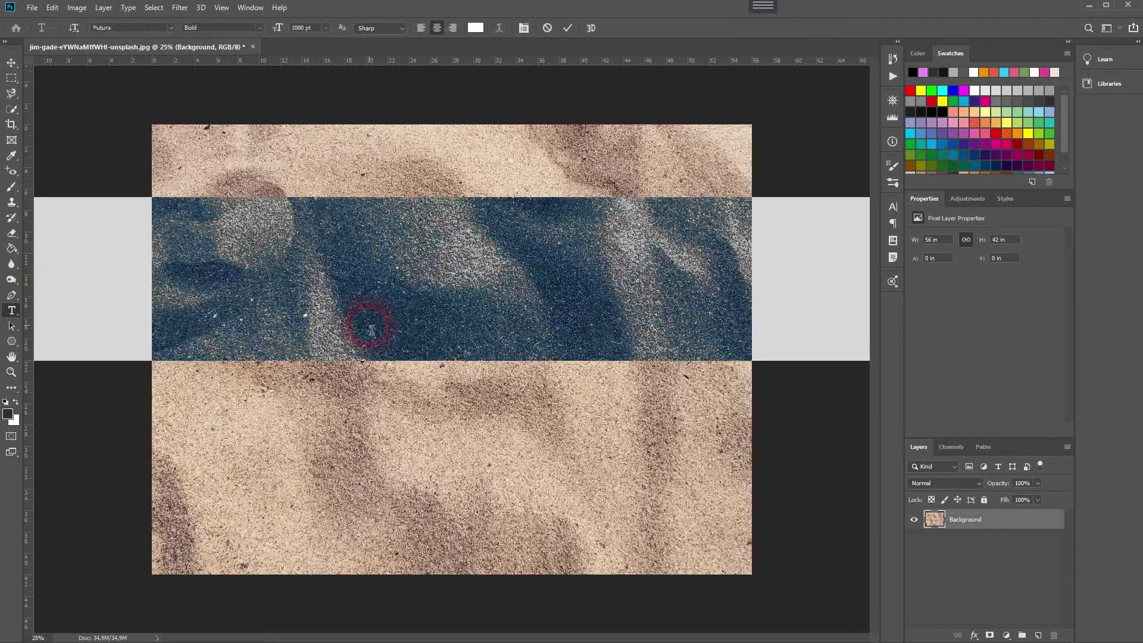
text(SAND)
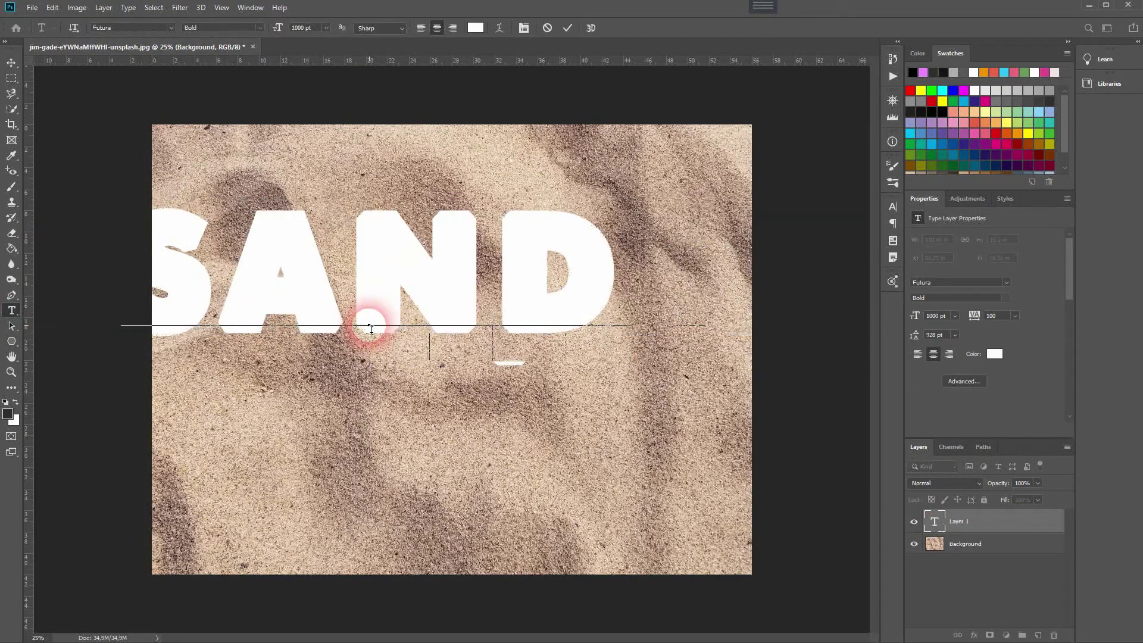
key(Return)
text(TEXT)
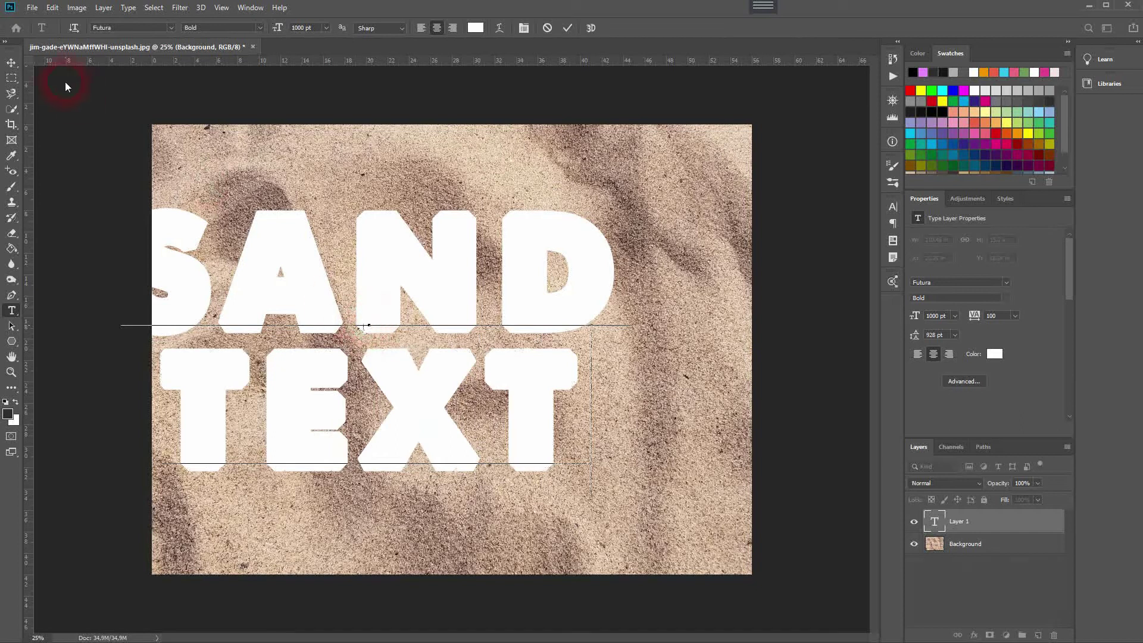
click(11, 62)
Step: Move the text to the middle of the photo and enlarge it to 1159.6 pt
drag(380, 242, 455, 301)
key(ctrl)
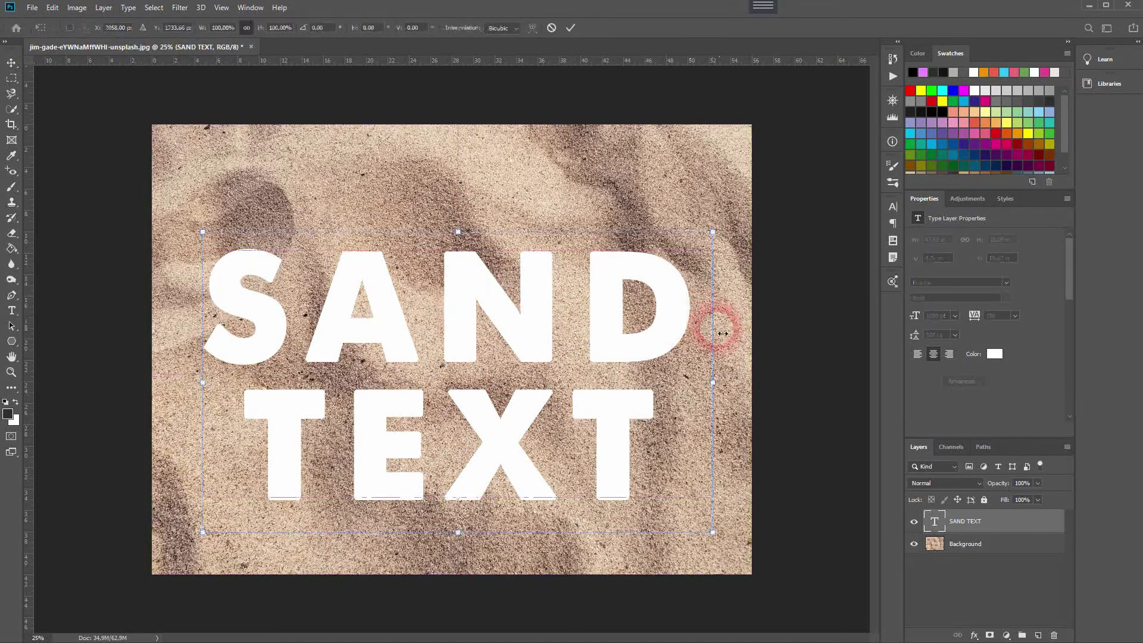
key(ctrl+t)
drag(720, 377, 796, 383)
key(Return)
Step: Select the whole canvas and centre the text horizontally on it
key(ctrl+a)
click(271, 27)
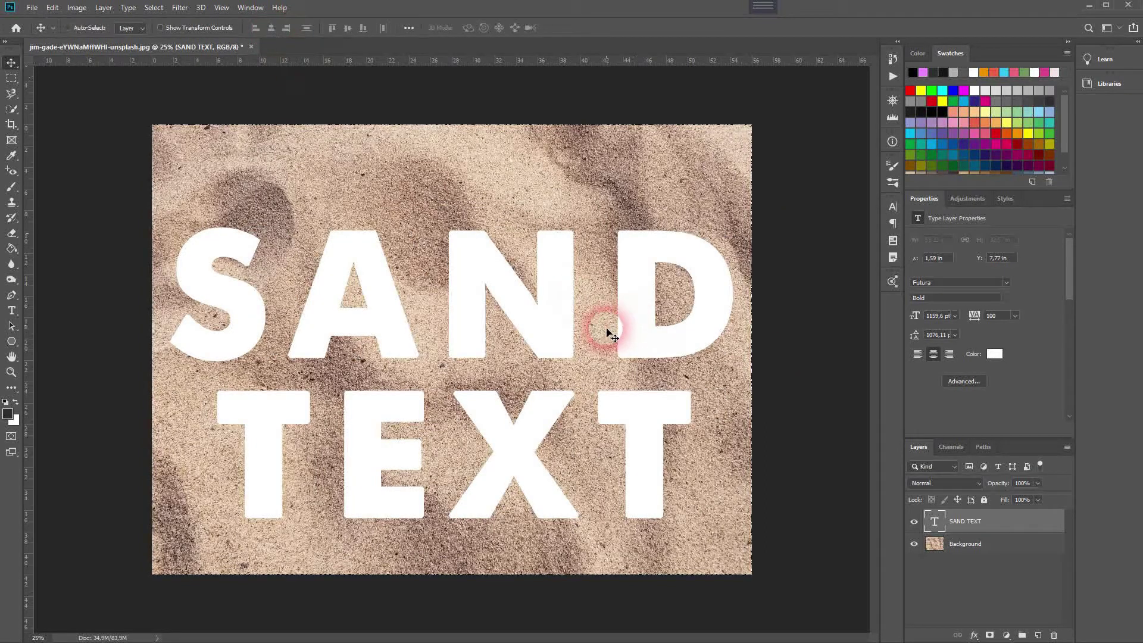
click(936, 404)
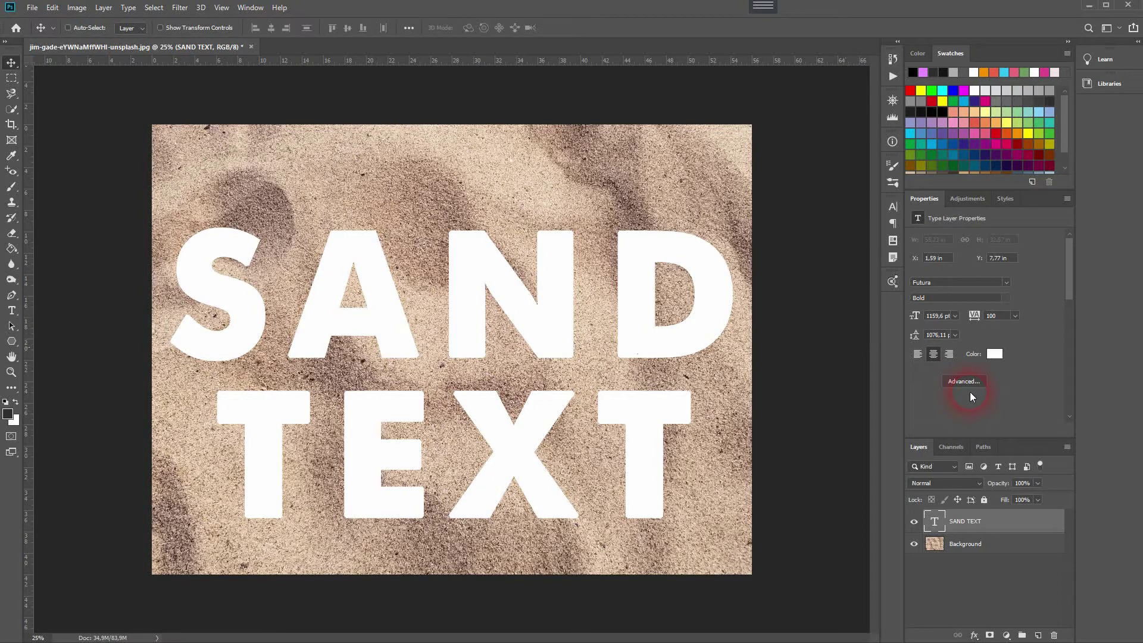
Step: Convert the SAND TEXT layer to a smart object and lower its Fill to 0%
click(960, 282)
right_click(999, 527)
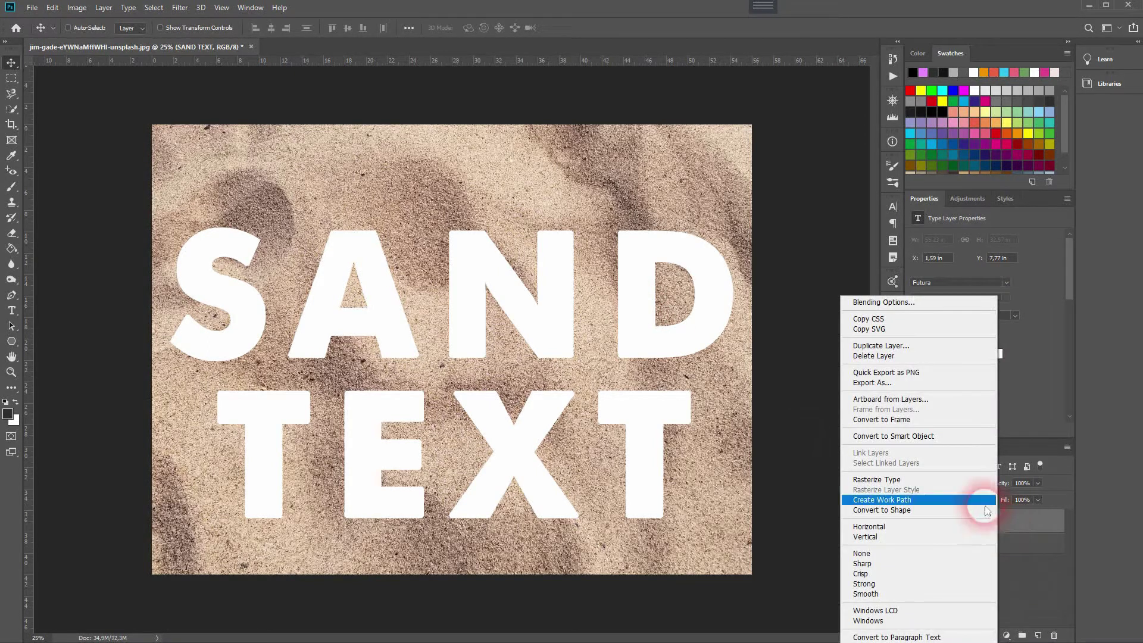
click(902, 437)
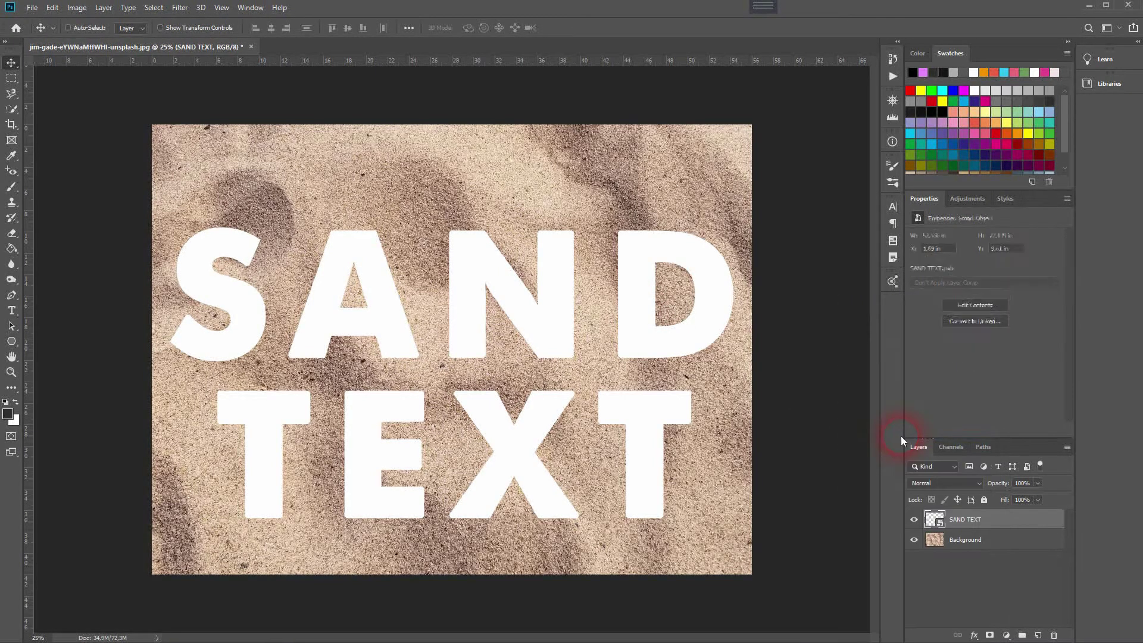
drag(1006, 503, 830, 501)
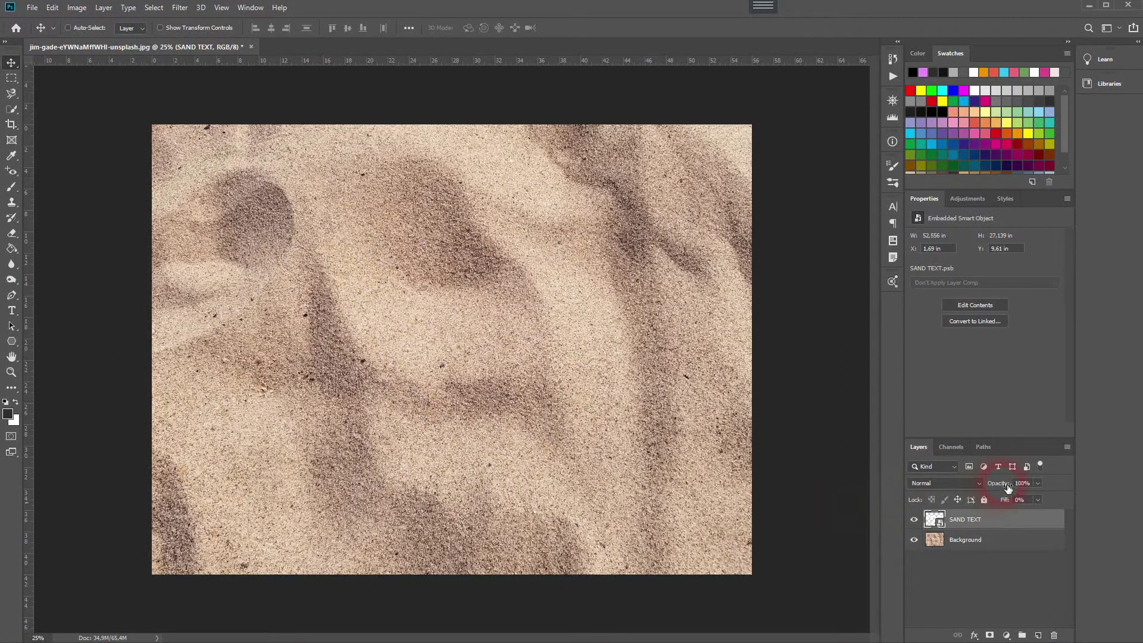
Step: Add a Bevel & Emboss layer style to SAND TEXT using Outer Bevel and Smooth technique
right_click(1009, 519)
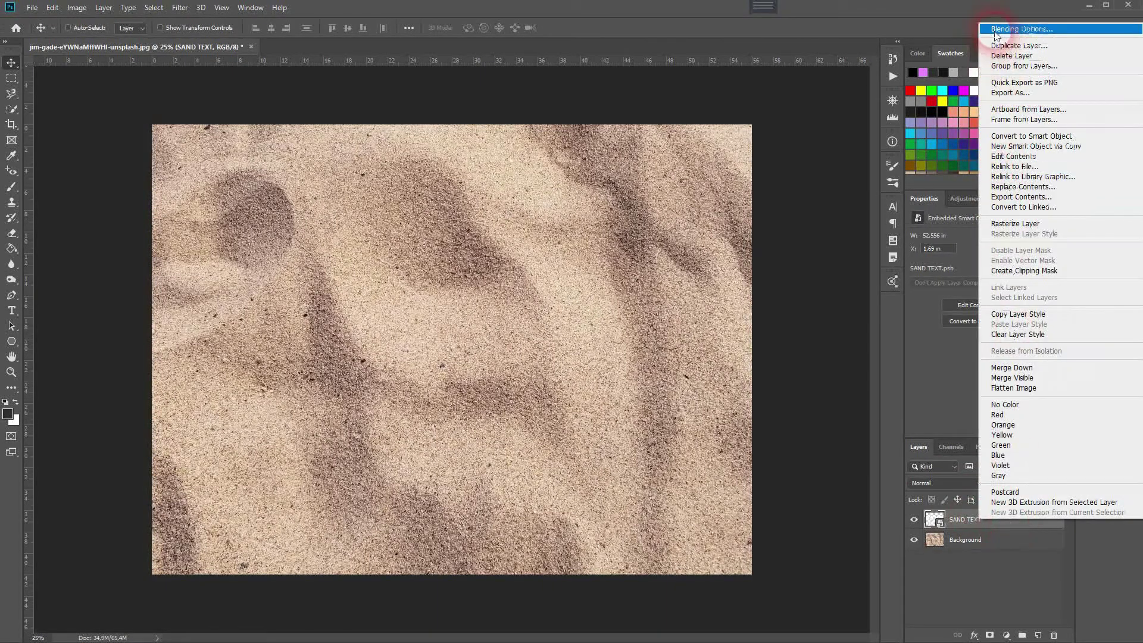
click(994, 29)
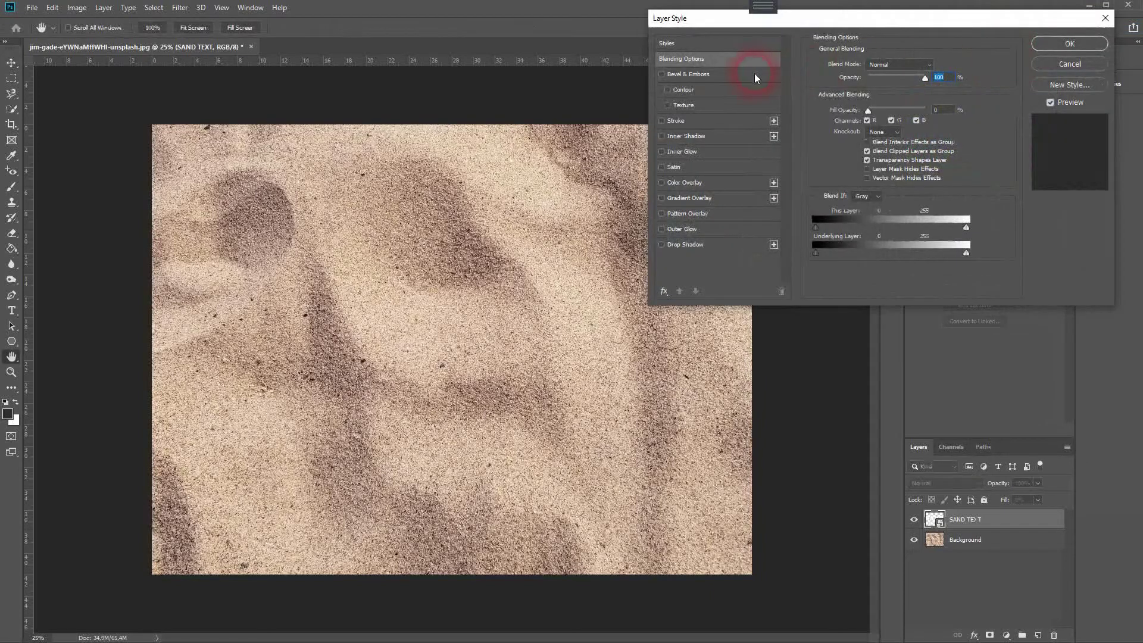
click(699, 74)
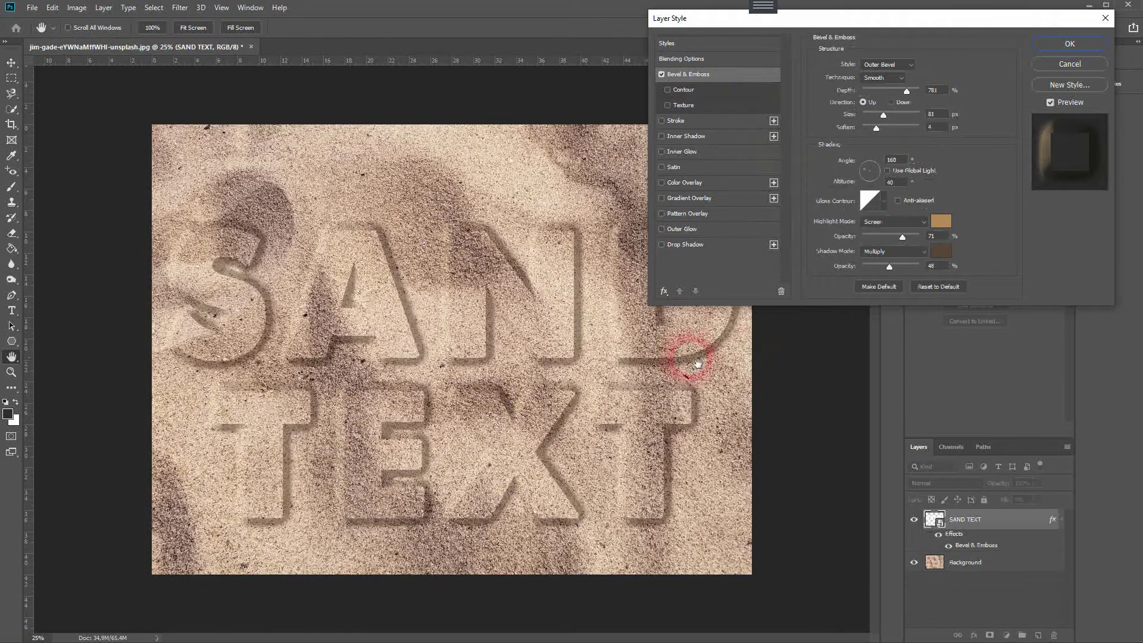
click(891, 66)
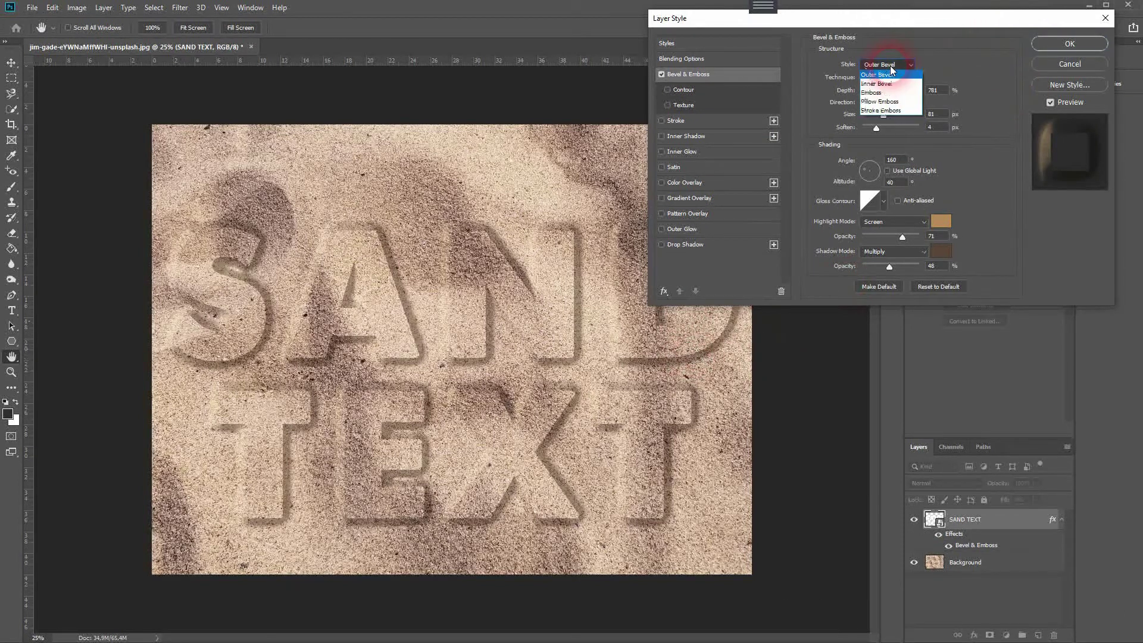
click(887, 65)
click(888, 78)
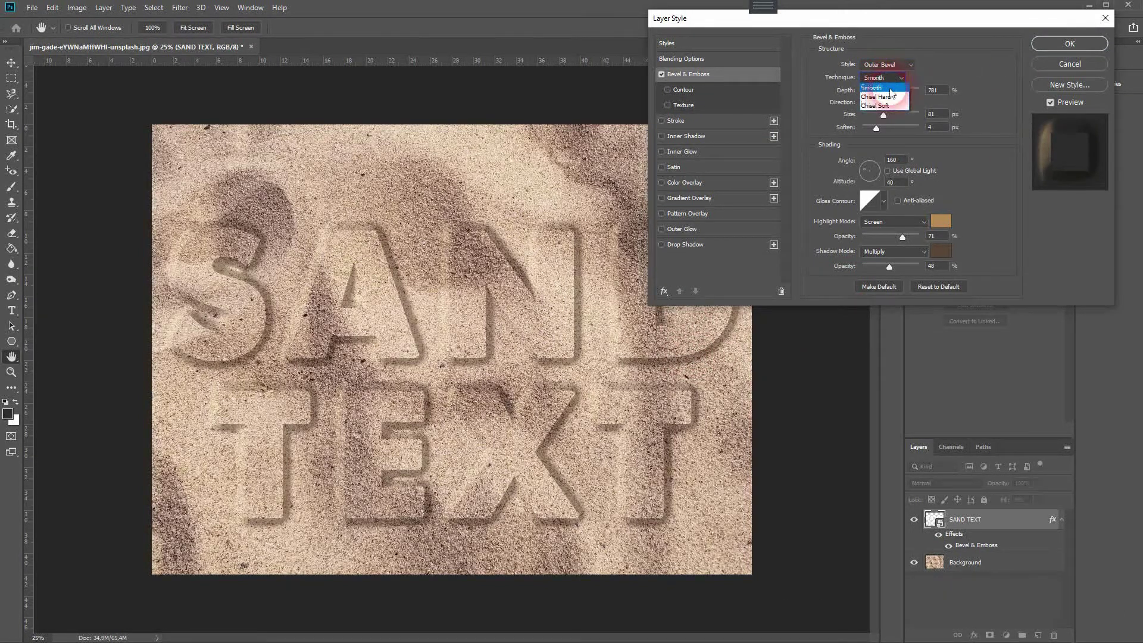
Step: Set bevel depth 417%, size 70 px, soften 5, angle 146° and altitude 32°
drag(907, 90, 909, 136)
click(932, 126)
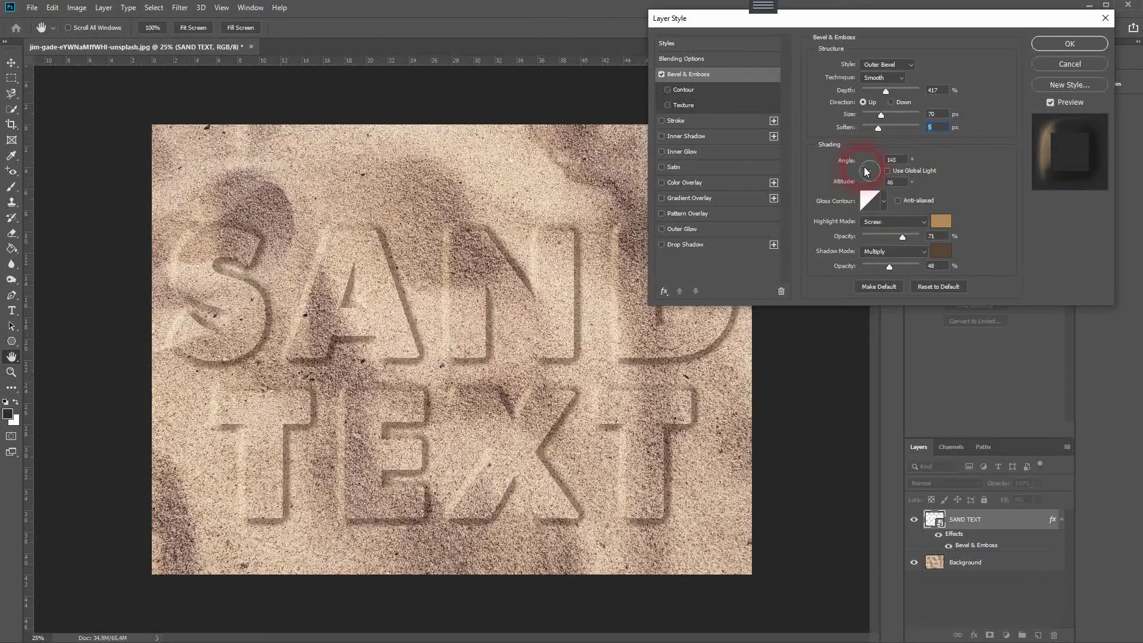
drag(866, 172, 866, 172)
click(830, 291)
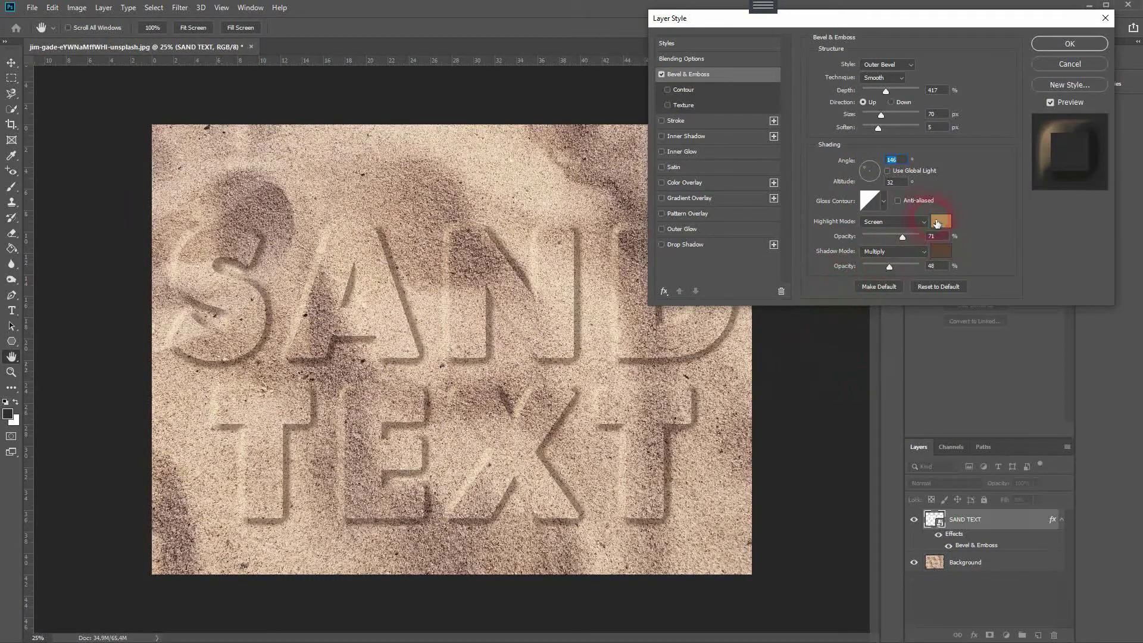
Step: Set the bevel highlight colour to a light golden tan sampled from the sand
click(912, 222)
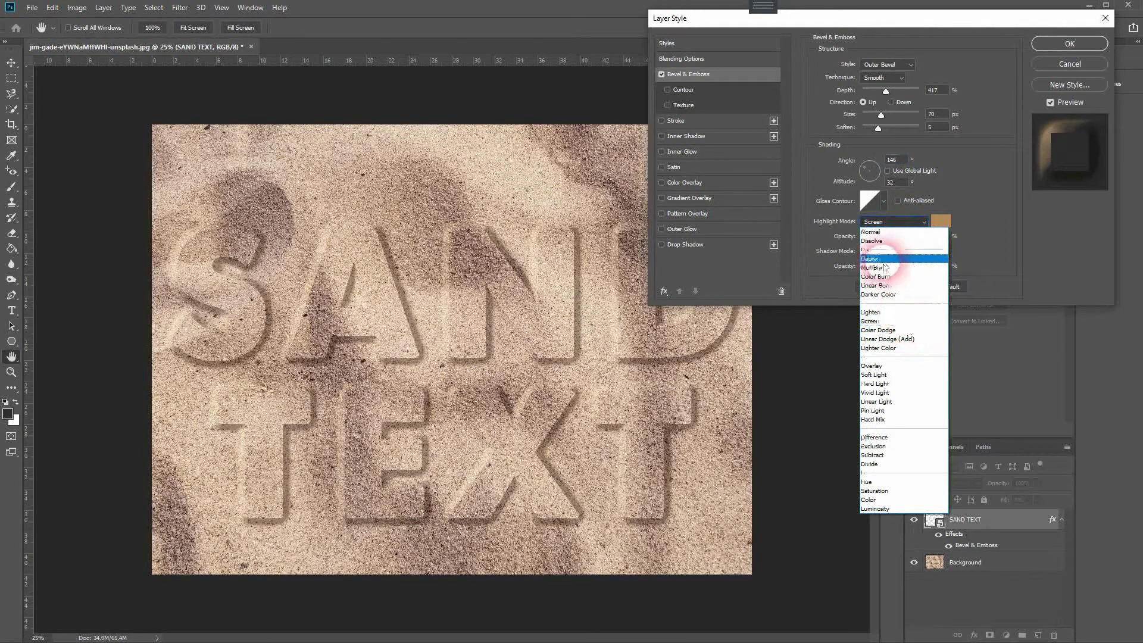
click(874, 233)
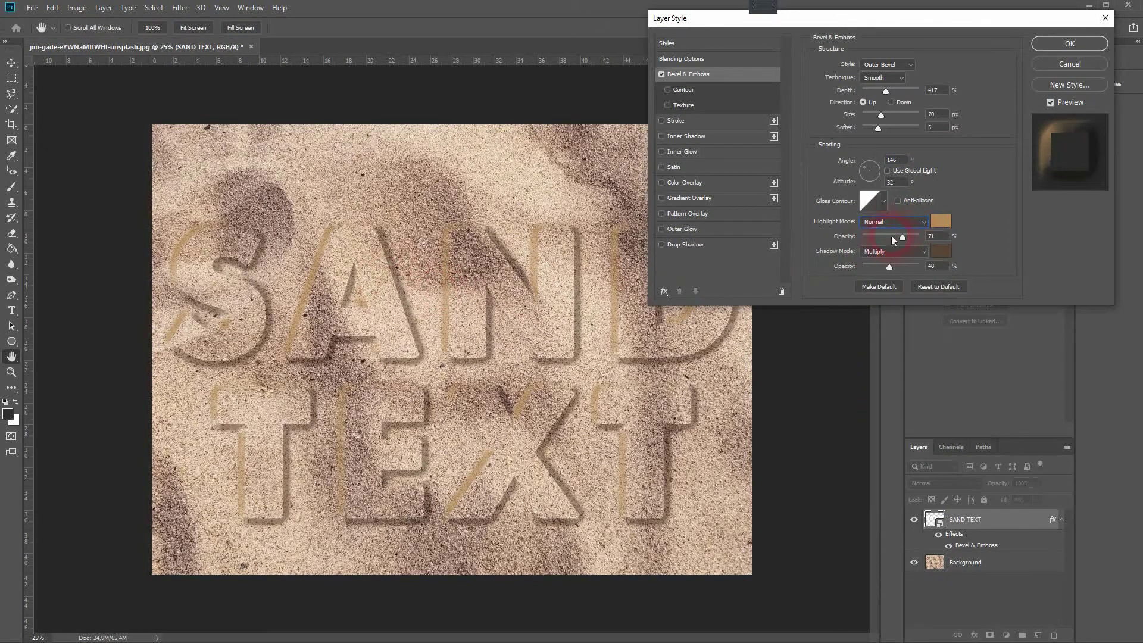
click(943, 221)
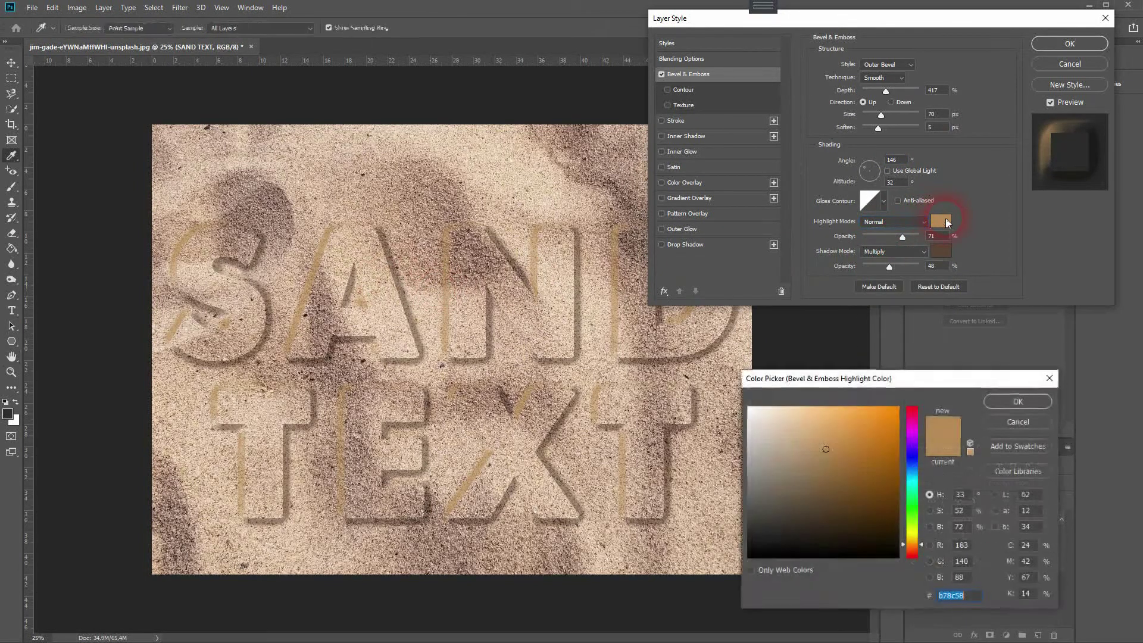
click(828, 440)
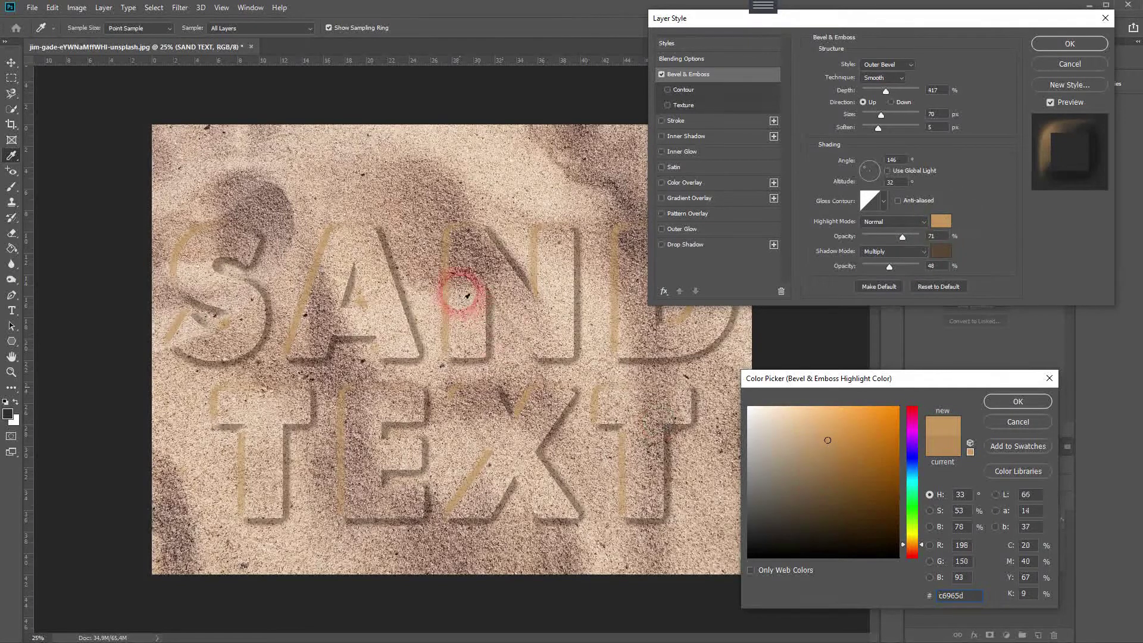
mouse_move(453, 305)
mouse_down()
mouse_move(498, 205)
mouse_move(493, 174)
mouse_up()
drag(797, 451, 830, 437)
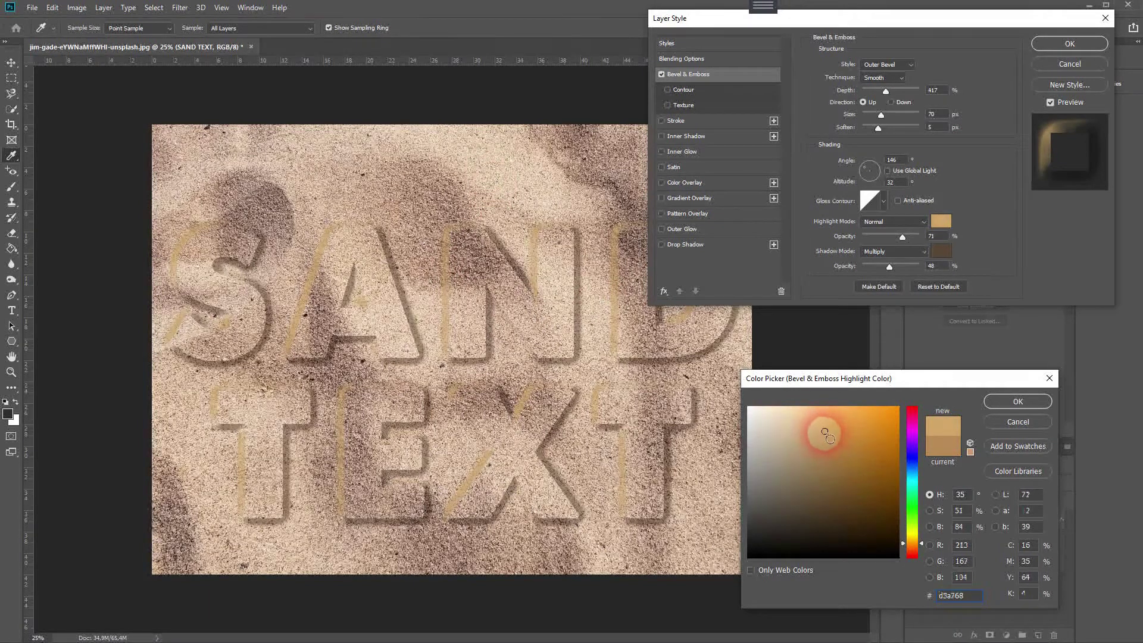
click(1018, 401)
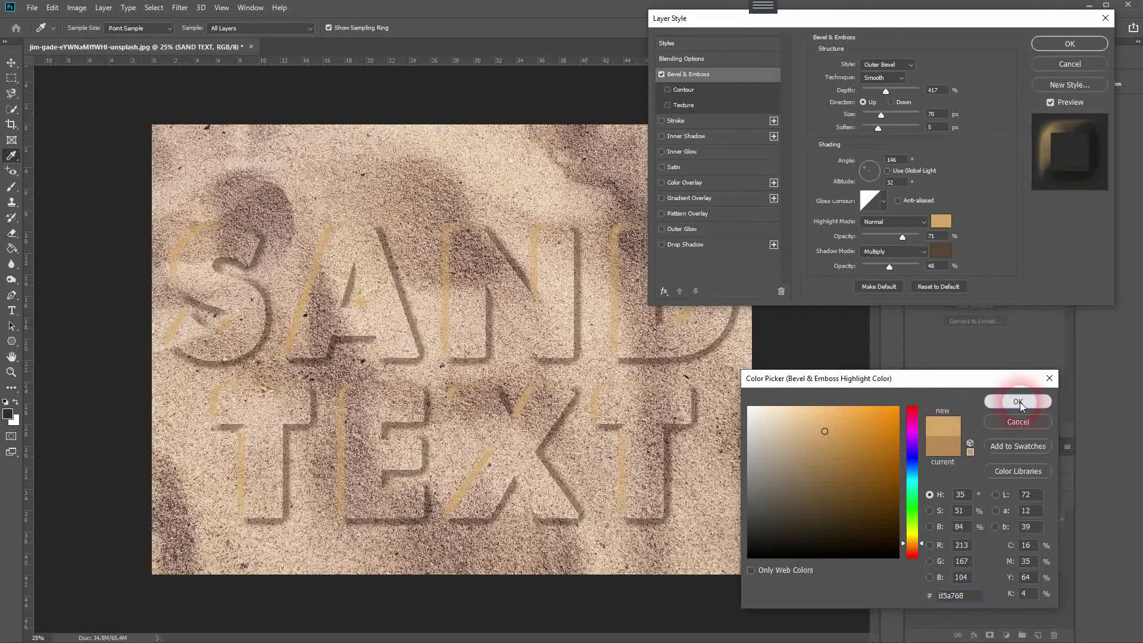
Step: Set the highlight blend mode to Screen at about 63% opacity
click(870, 223)
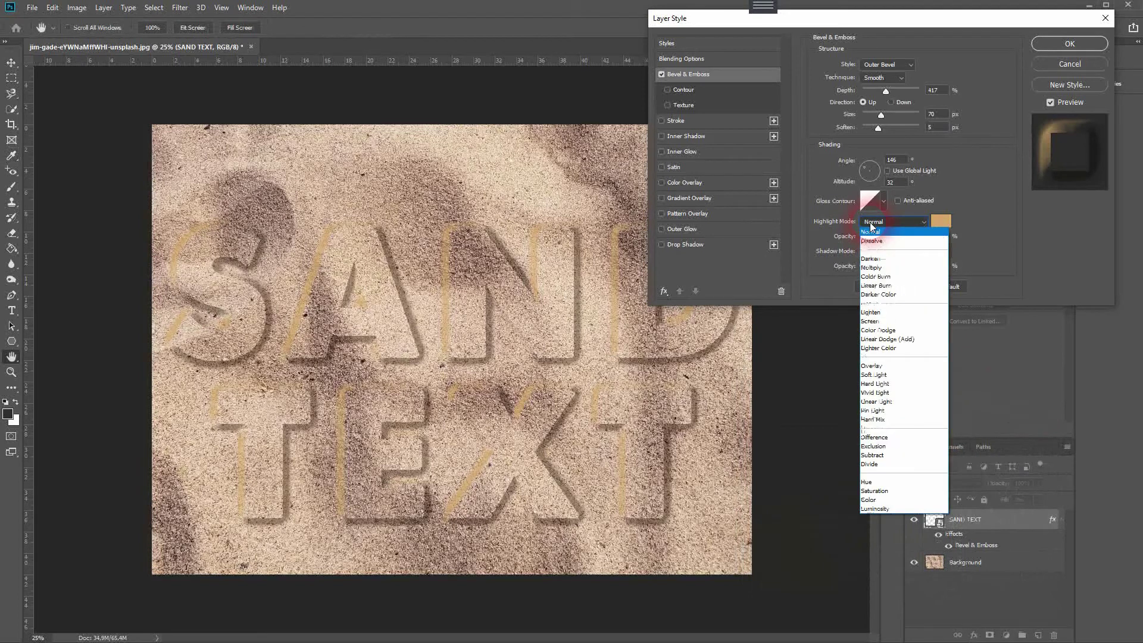
click(910, 322)
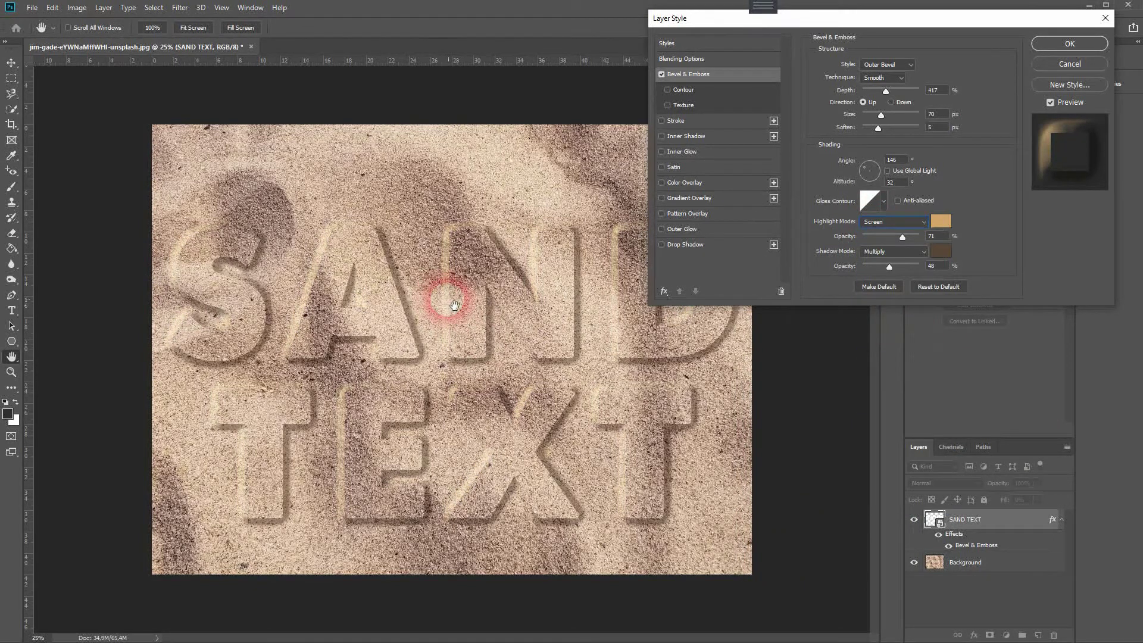
click(900, 262)
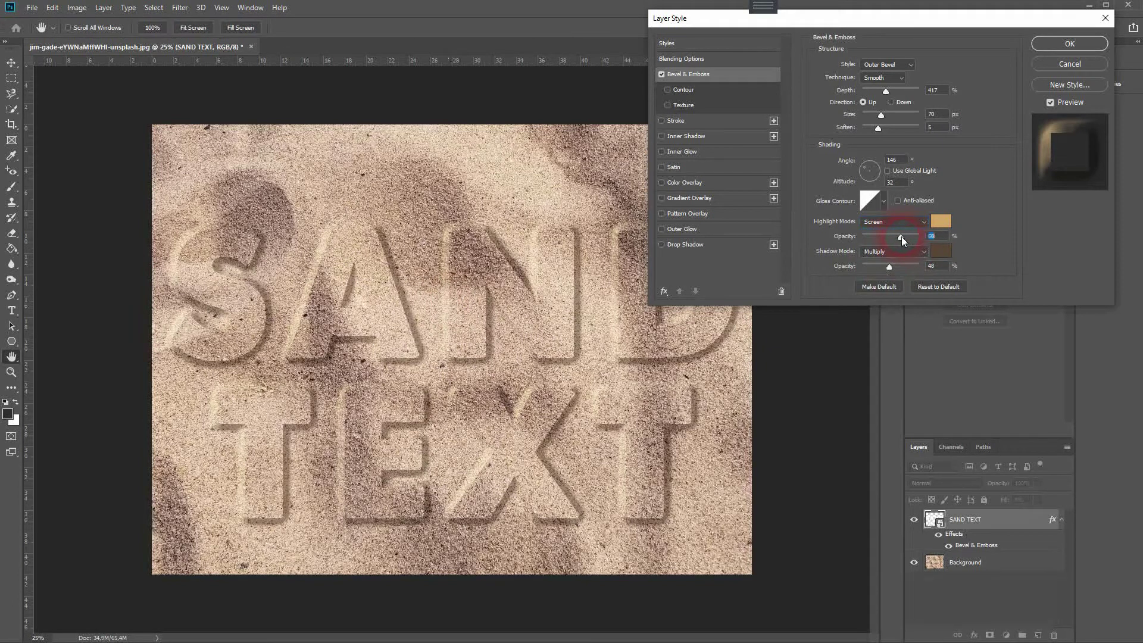
drag(900, 239, 885, 239)
Step: Set the bevel shadow colour to the darker brown 50412c
click(941, 251)
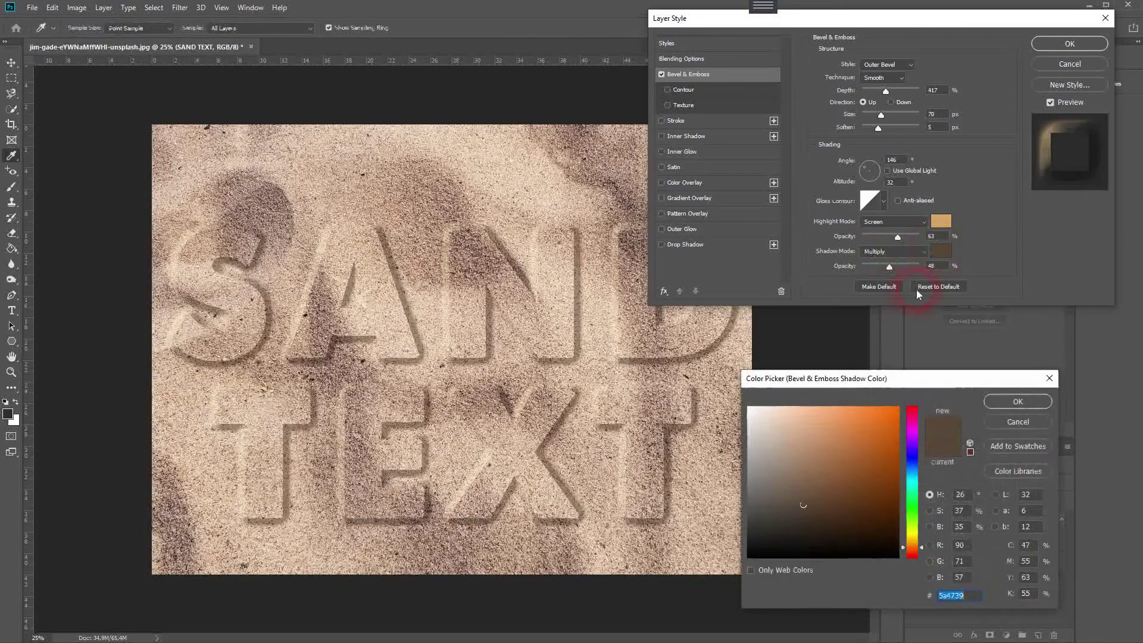
click(613, 408)
click(817, 489)
drag(818, 490, 821, 516)
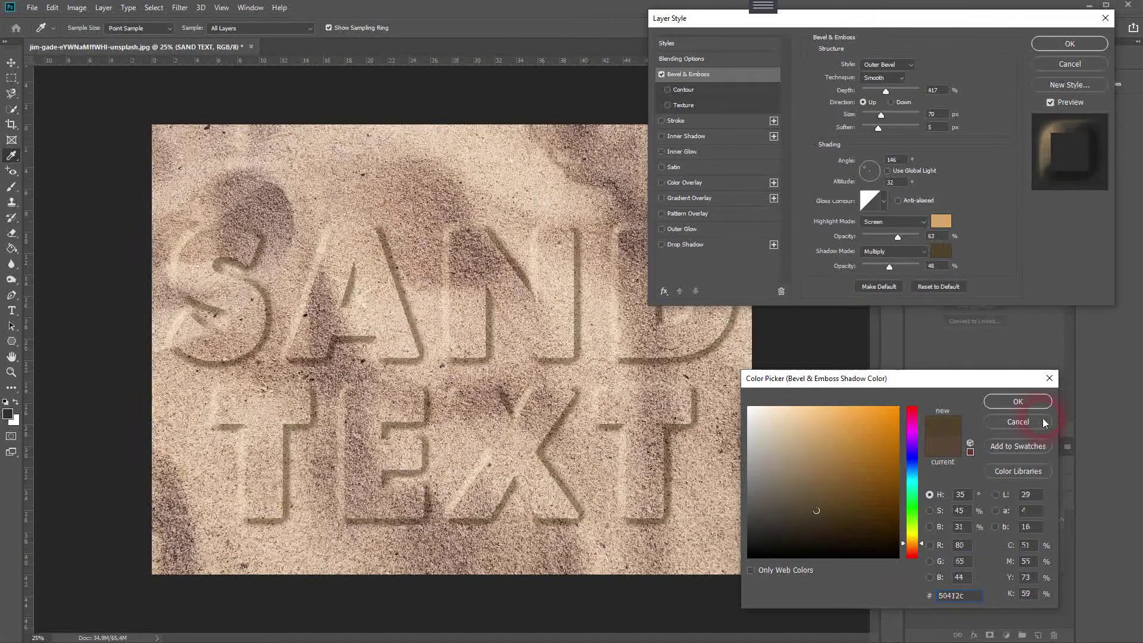
click(1031, 400)
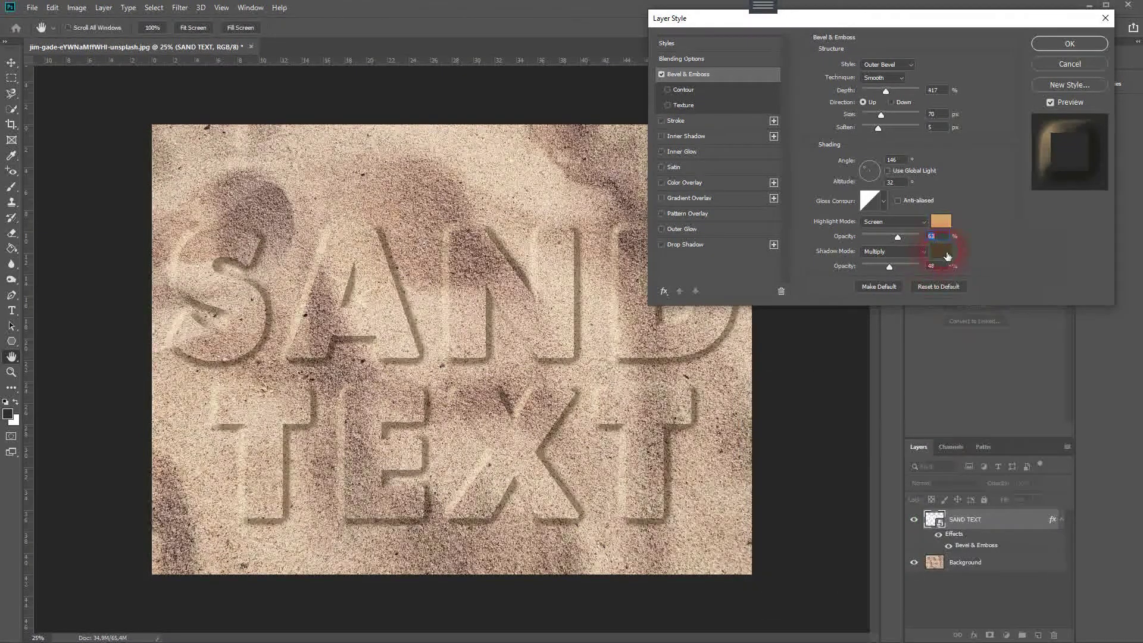
Step: Set the shadow blend mode to Multiply with 33% opacity
click(912, 252)
click(916, 262)
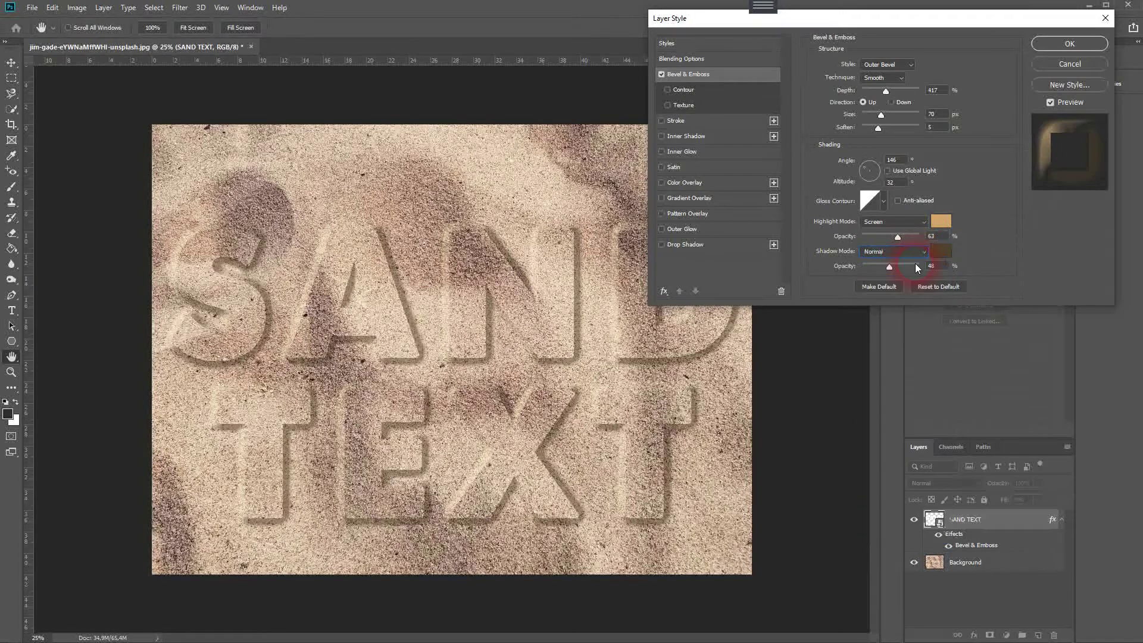
click(896, 252)
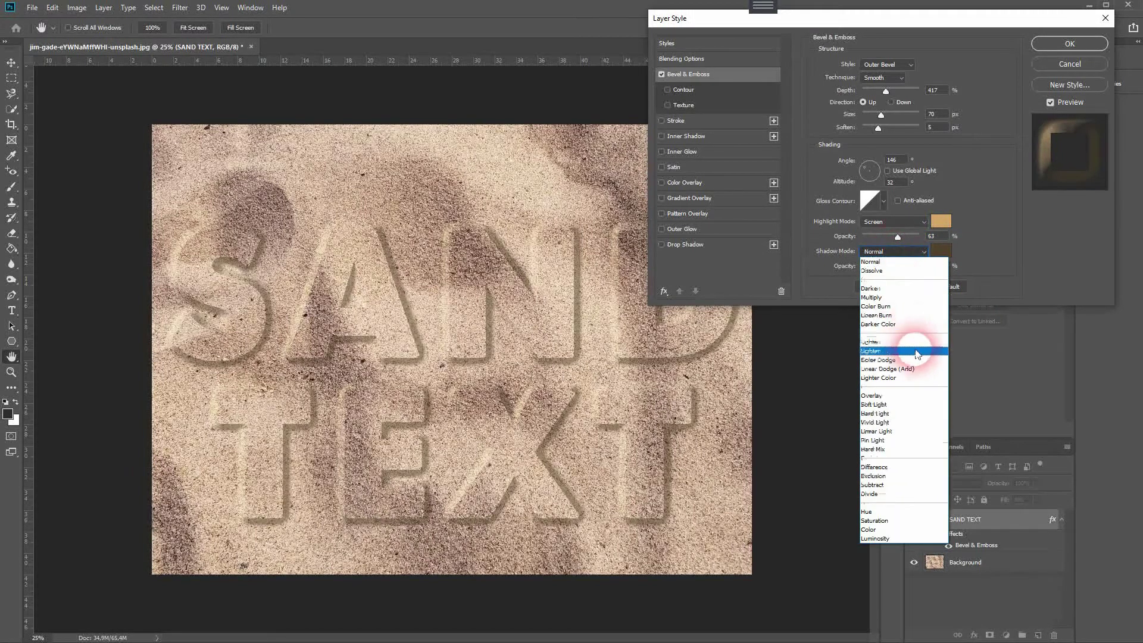
click(908, 298)
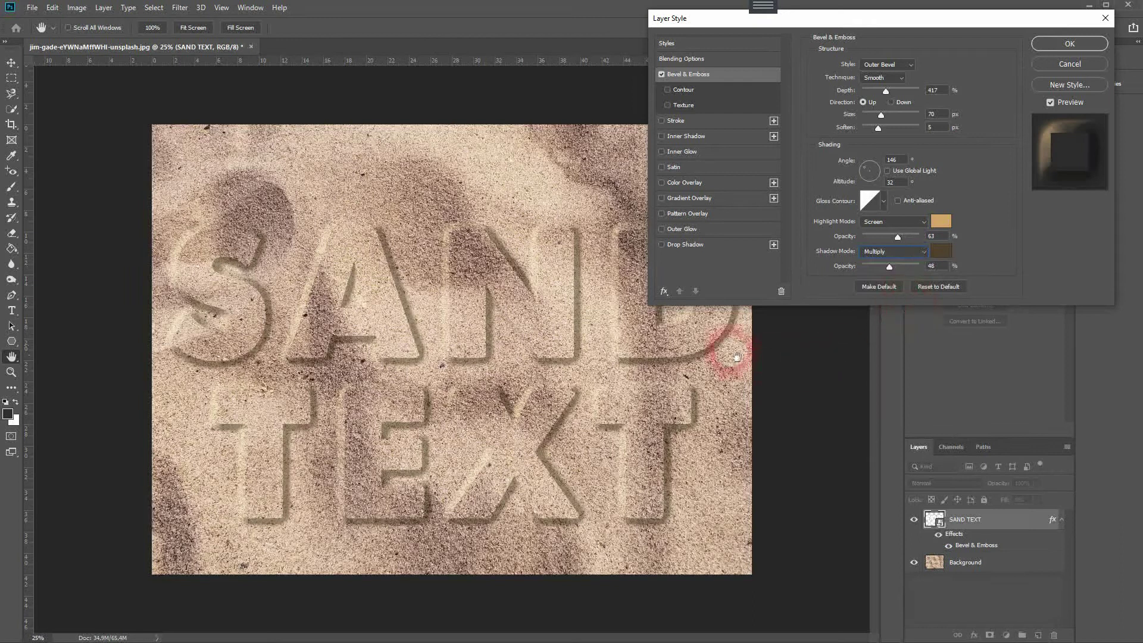
click(904, 277)
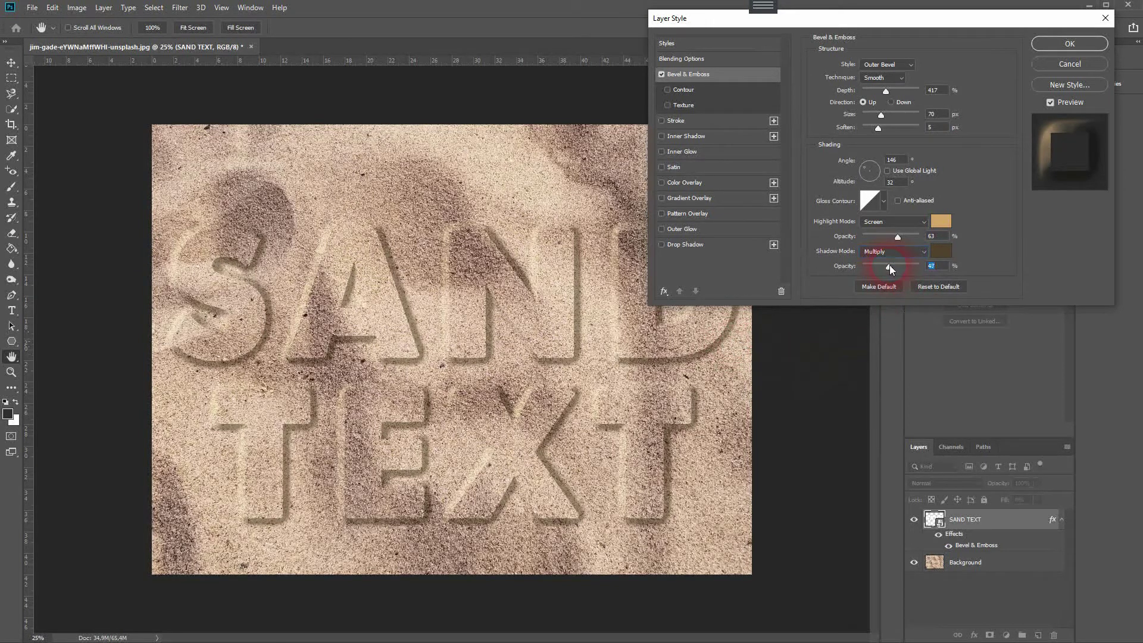
drag(891, 269, 881, 272)
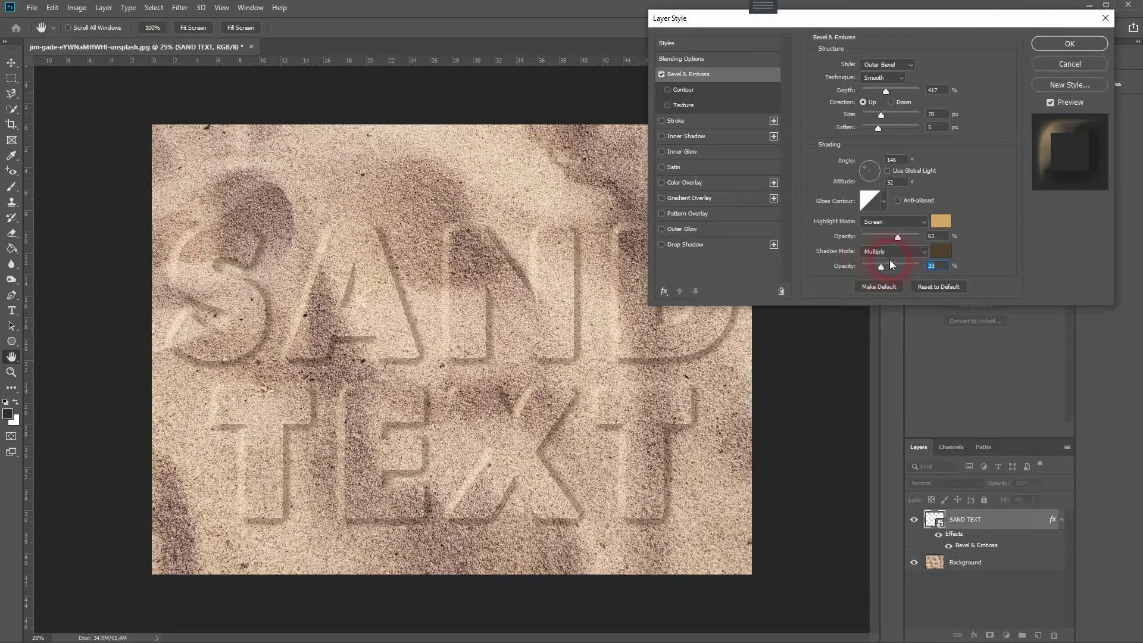
Step: Reduce the bevel depth slightly and apply the layer style
click(881, 94)
drag(901, 95, 895, 90)
click(1071, 44)
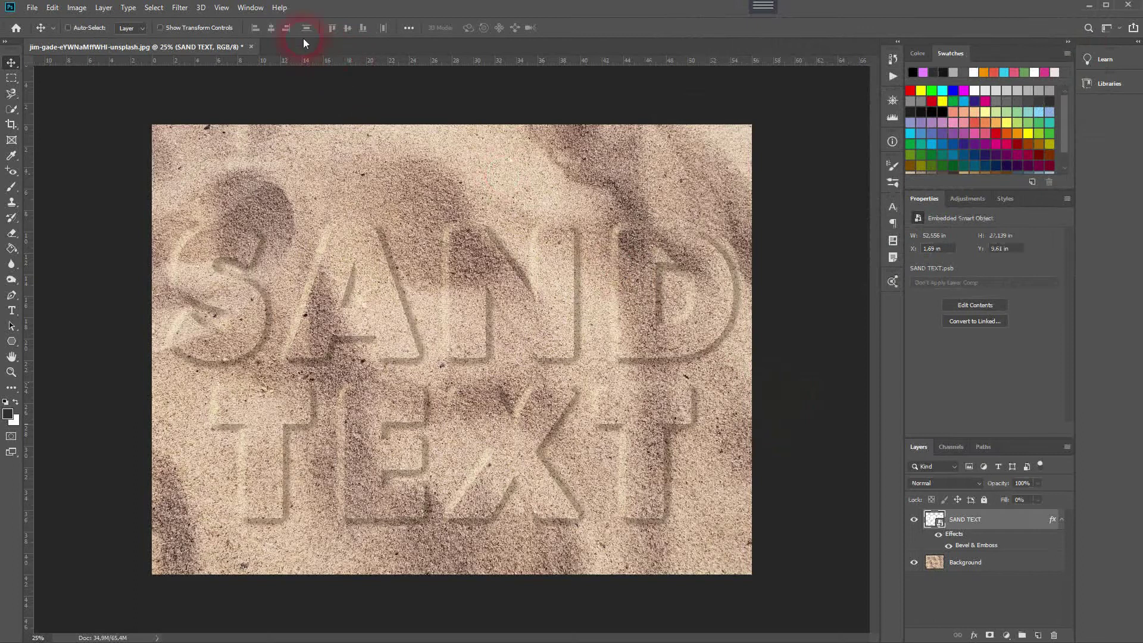
Step: Choose Filter > Blur Gallery > Path Blur for the text layer
click(180, 7)
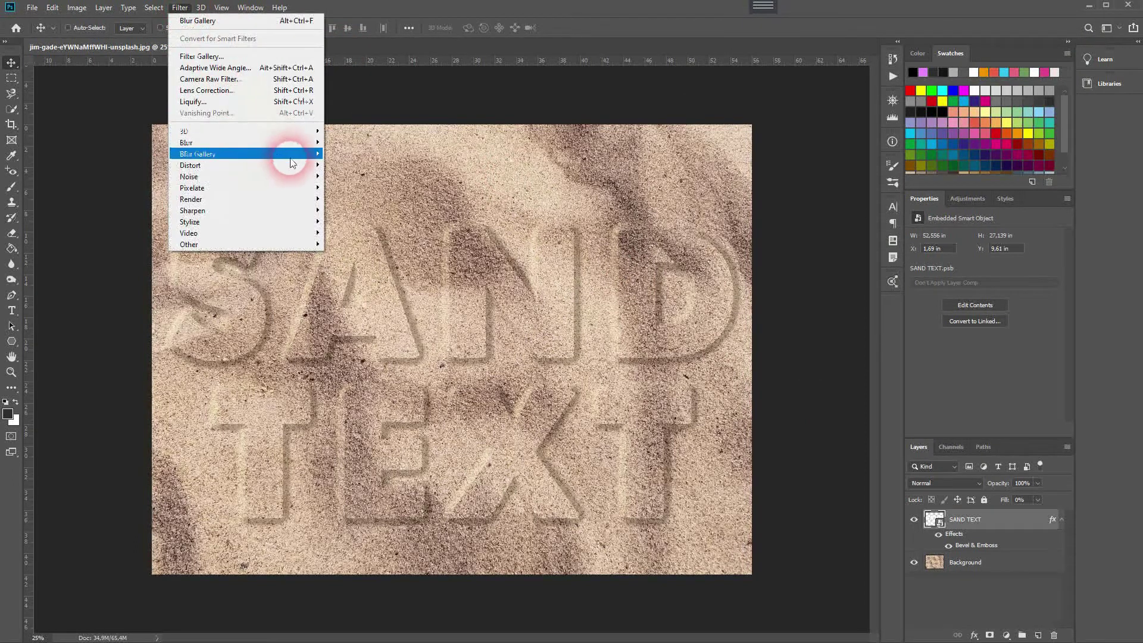
mouse_move(293, 161)
click(357, 187)
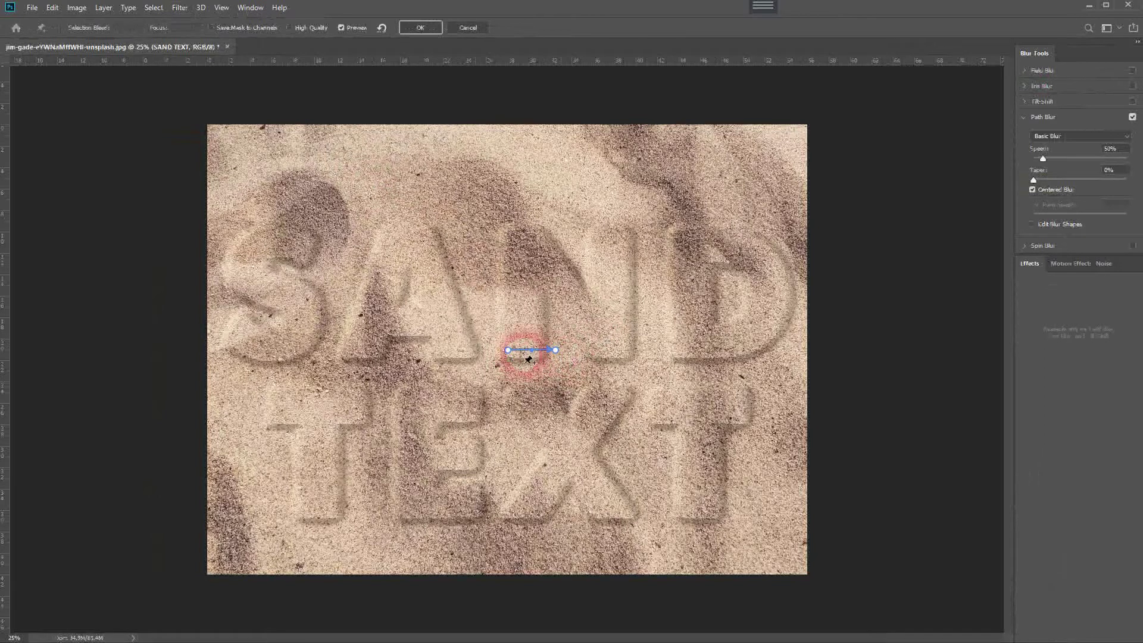
Step: Run the blur path diagonally from the S to TEXT's lower right, with 45% speed and 15% taper
drag(508, 353, 234, 228)
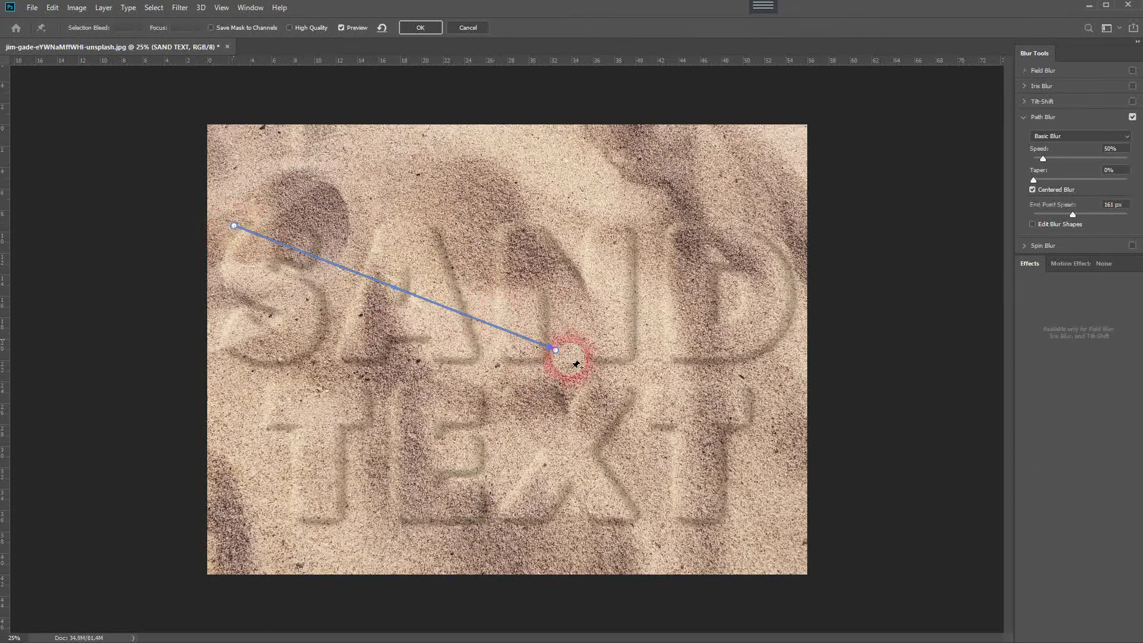
drag(556, 352, 771, 507)
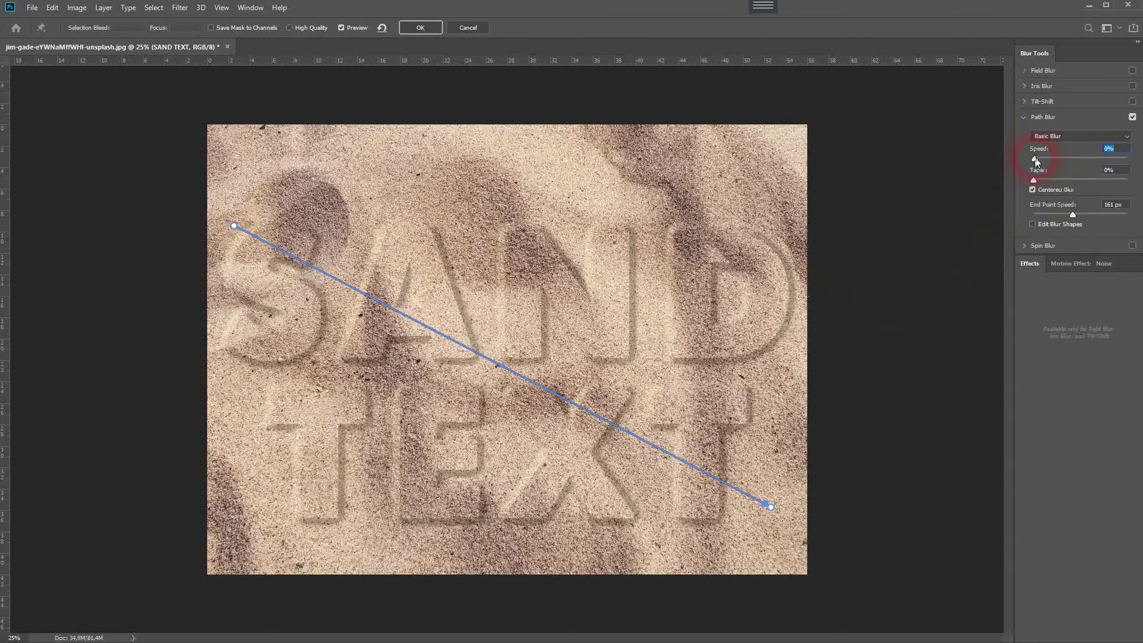
mouse_move(1034, 159)
mouse_down()
mouse_move(1106, 163)
mouse_move(1037, 165)
mouse_up()
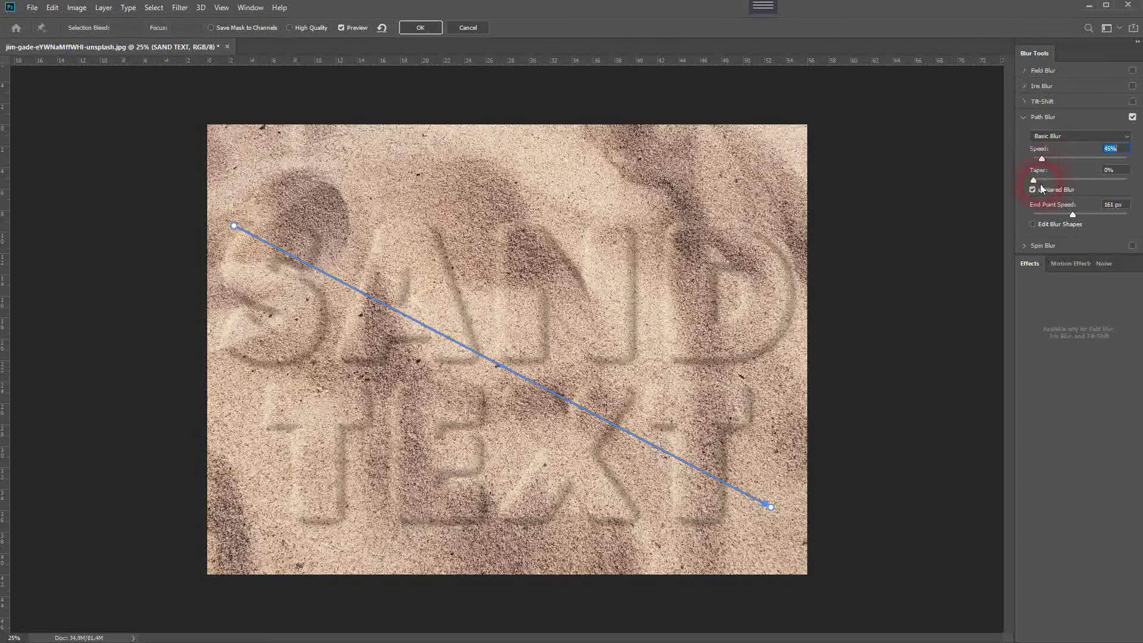
drag(1034, 181, 1083, 181)
Step: Set the end point speed to 200 px and apply the Path Blur
drag(1072, 216, 1064, 215)
click(781, 517)
mouse_move(1063, 216)
mouse_down()
mouse_move(1106, 223)
mouse_move(1077, 227)
mouse_up()
click(420, 28)
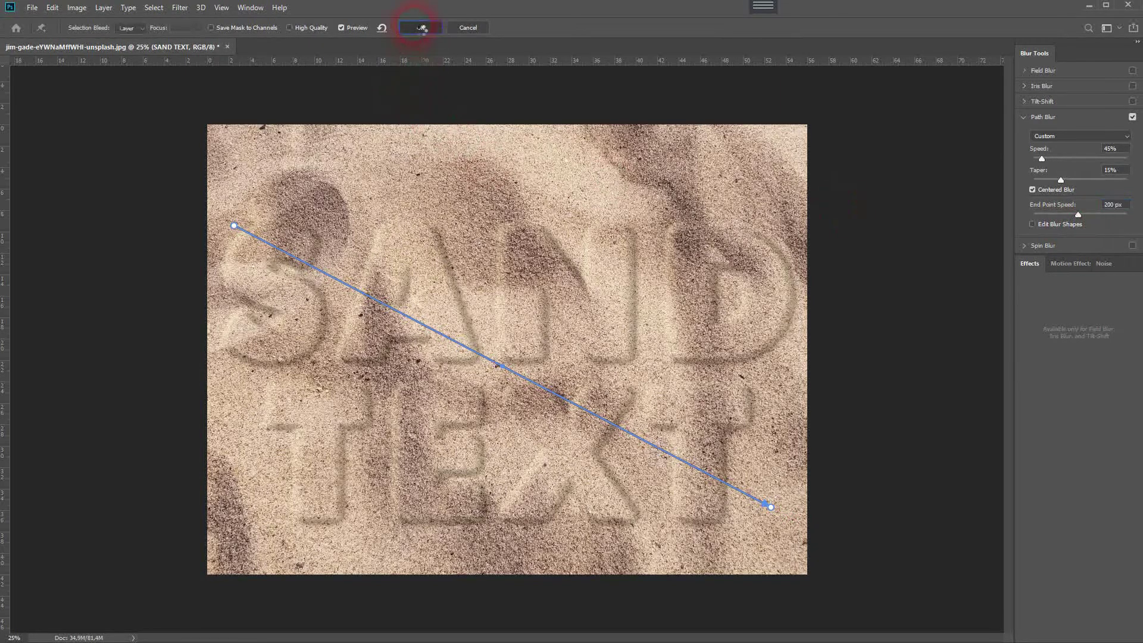